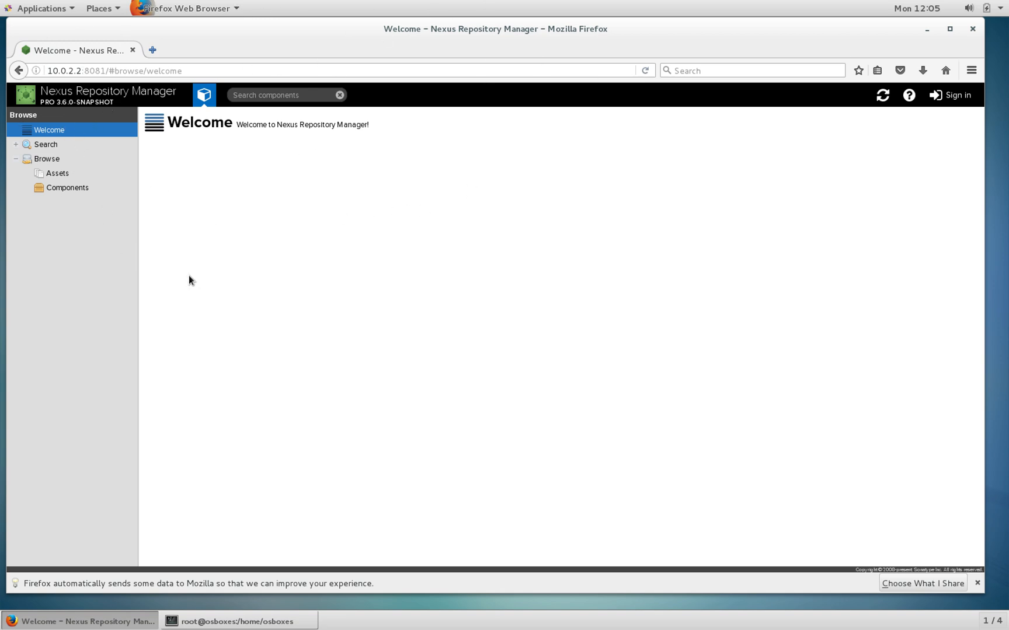
Step: Sign in to Nexus as admin and reach the repositories administration list
left_click(950, 95)
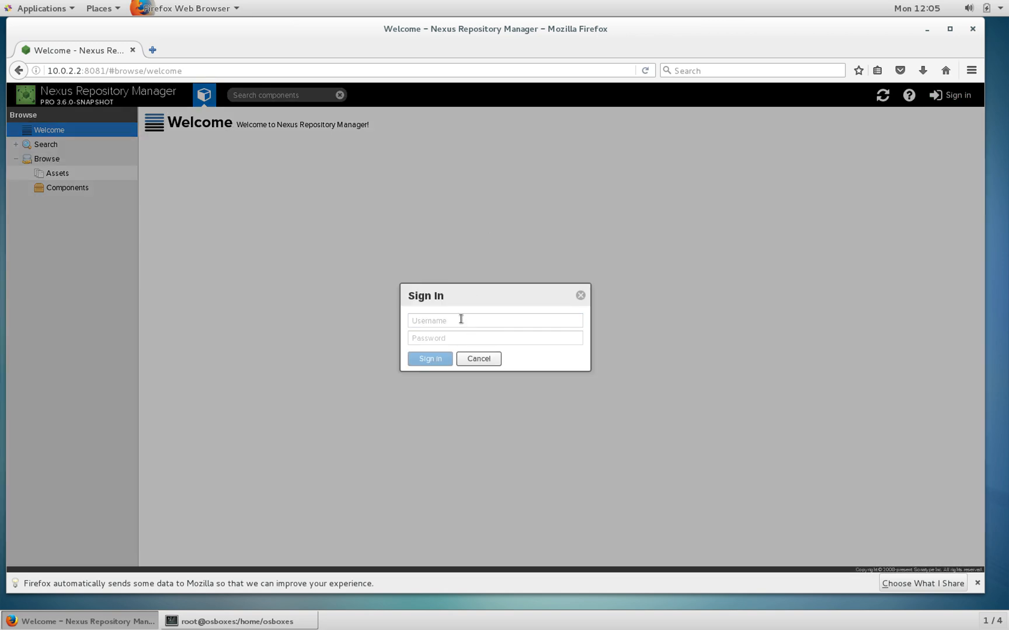
type("admin")
key("Tab")
type("a123")
left_click(429, 359)
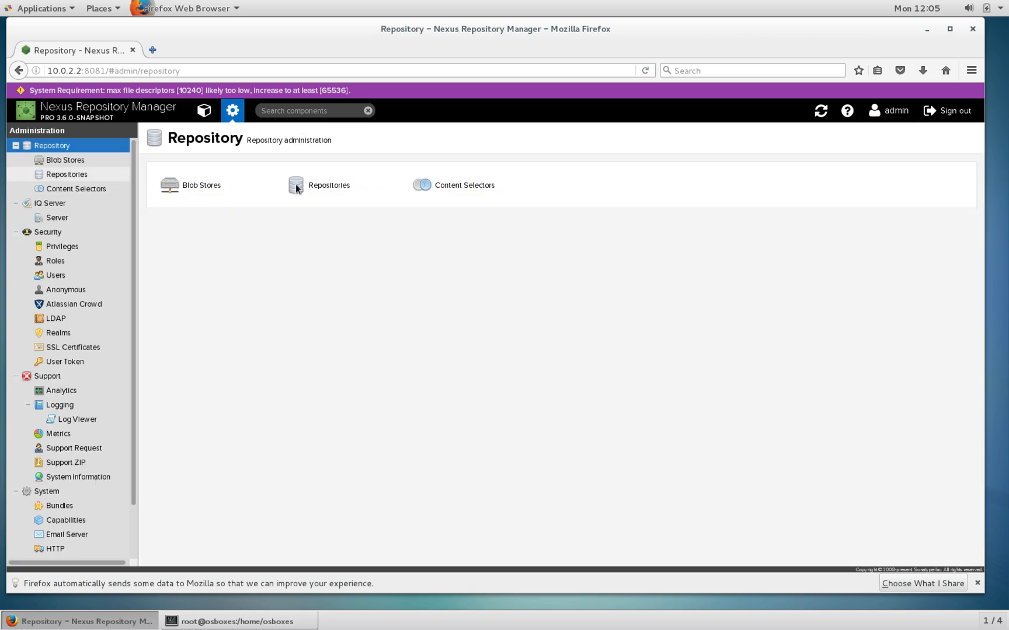
Step: Start a new repository using the yum (proxy) recipe
left_click(347, 187)
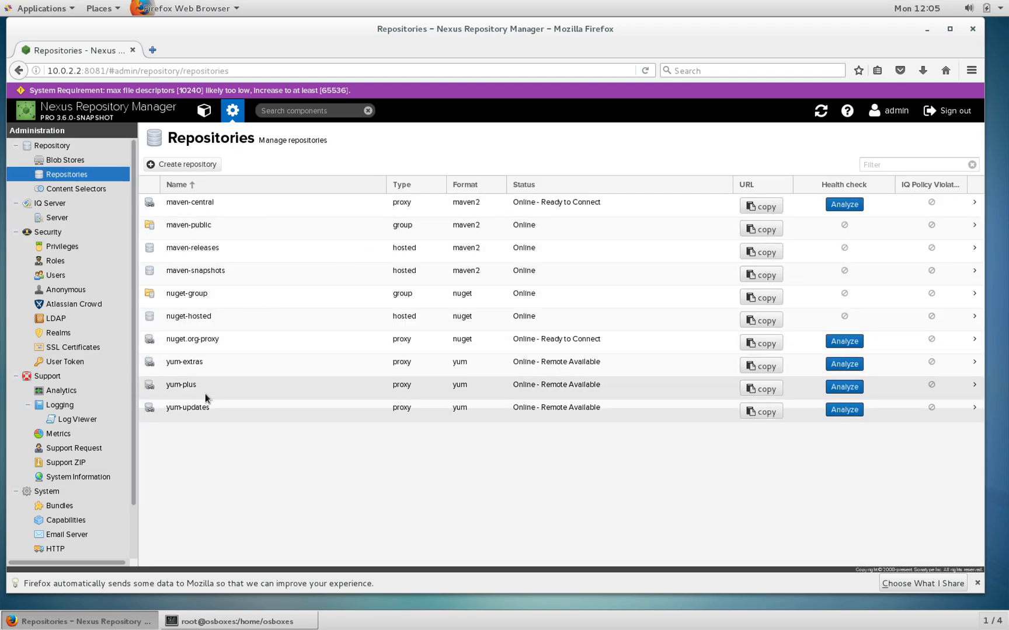
left_click(206, 166)
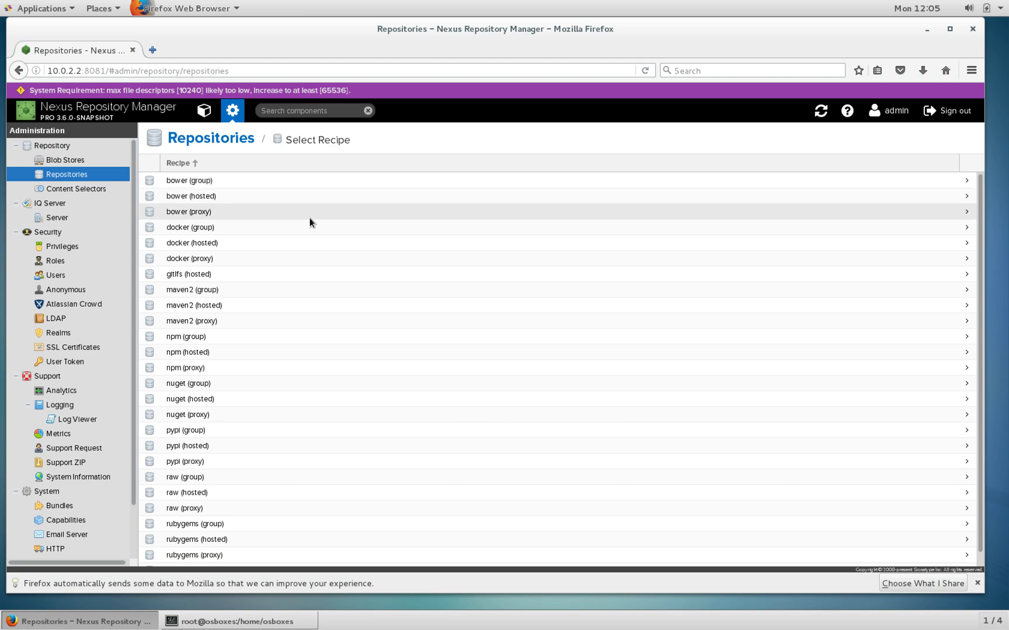
scroll(310, 217, "down", 1)
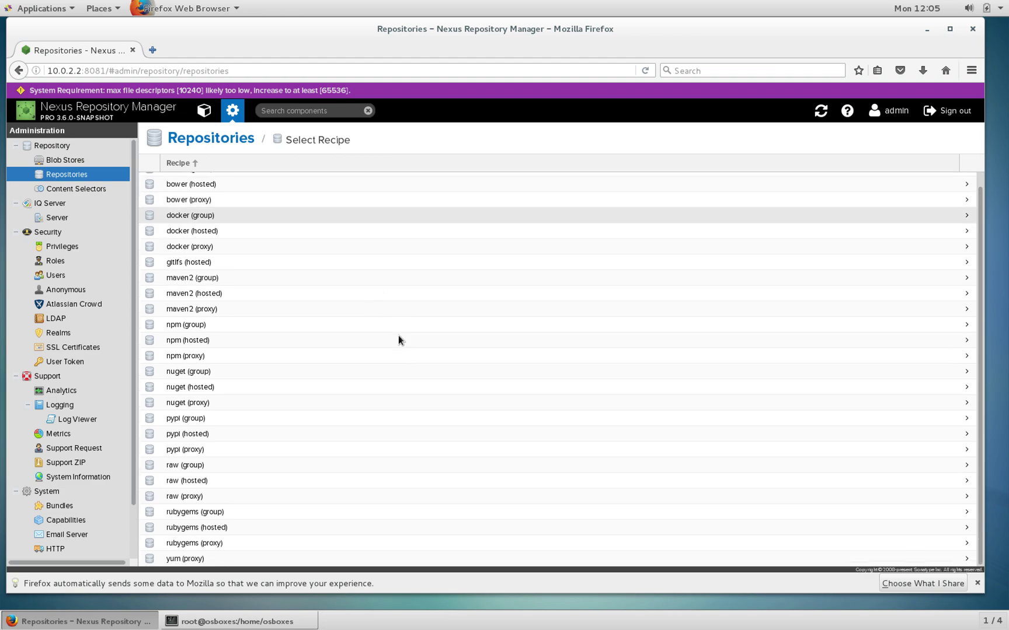
left_click(188, 557)
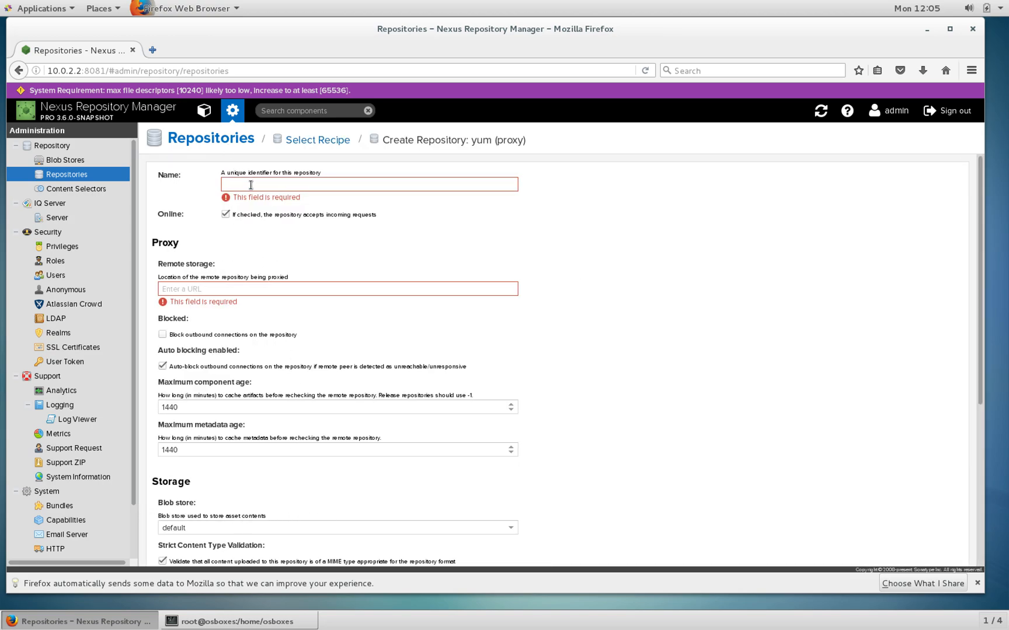
left_click(251, 185)
type("y")
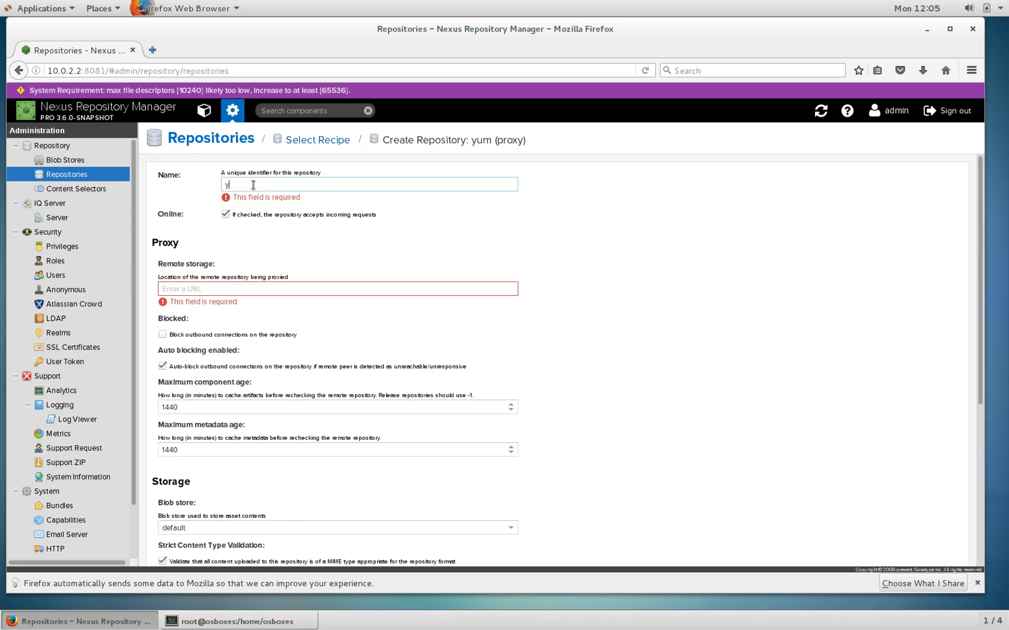
type("um-base")
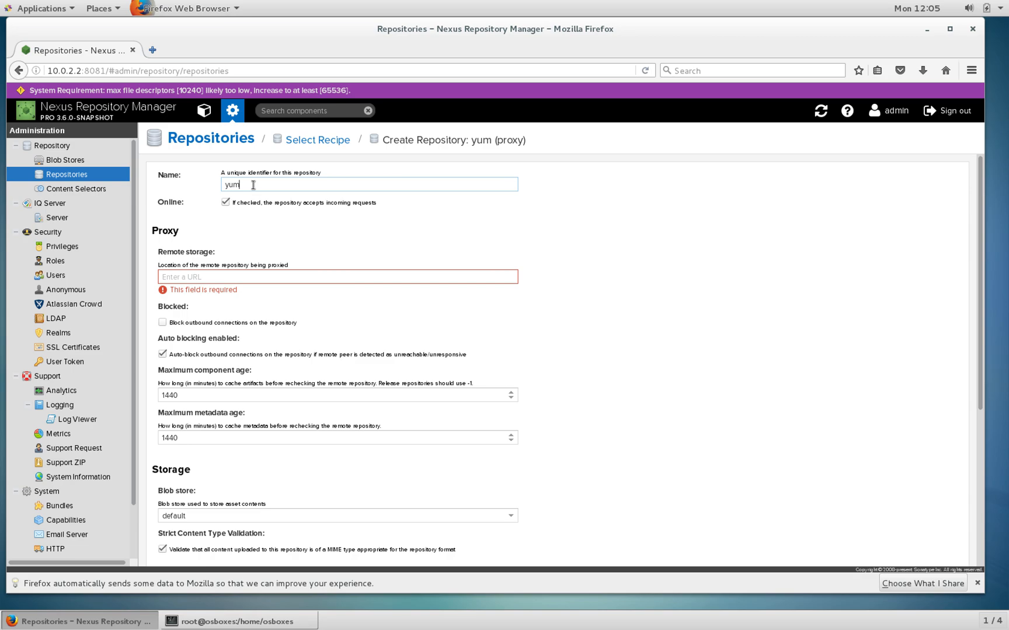
left_click(228, 276)
right_click(228, 275)
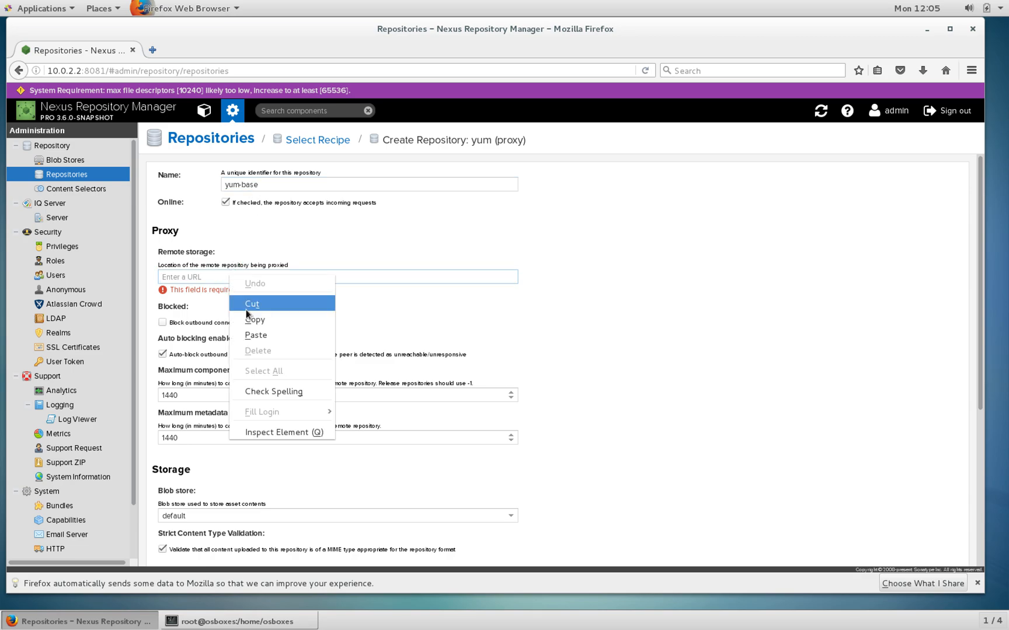
left_click(248, 333)
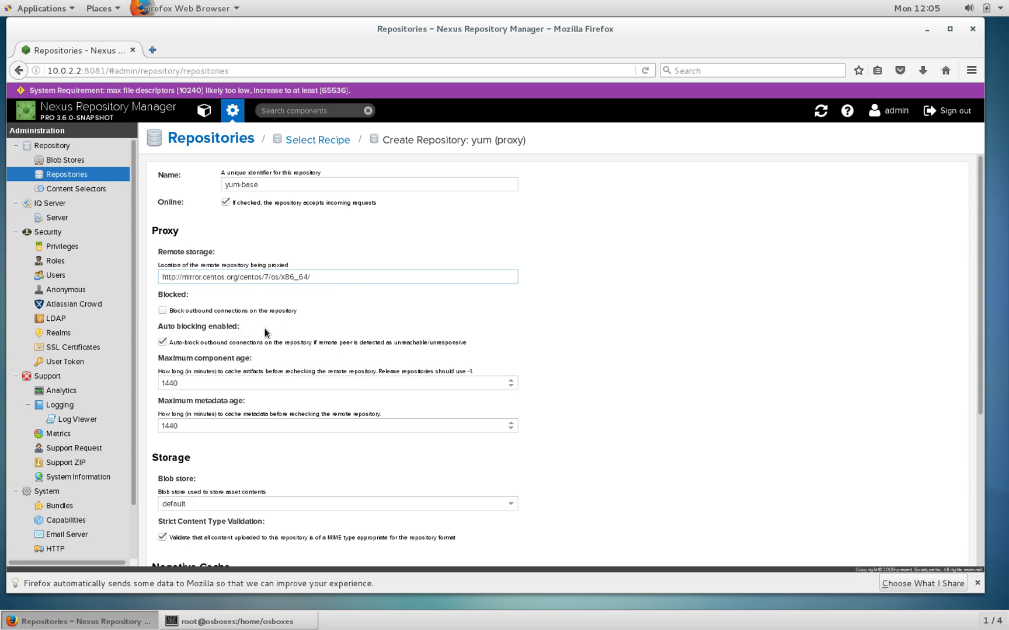
double_click(236, 184)
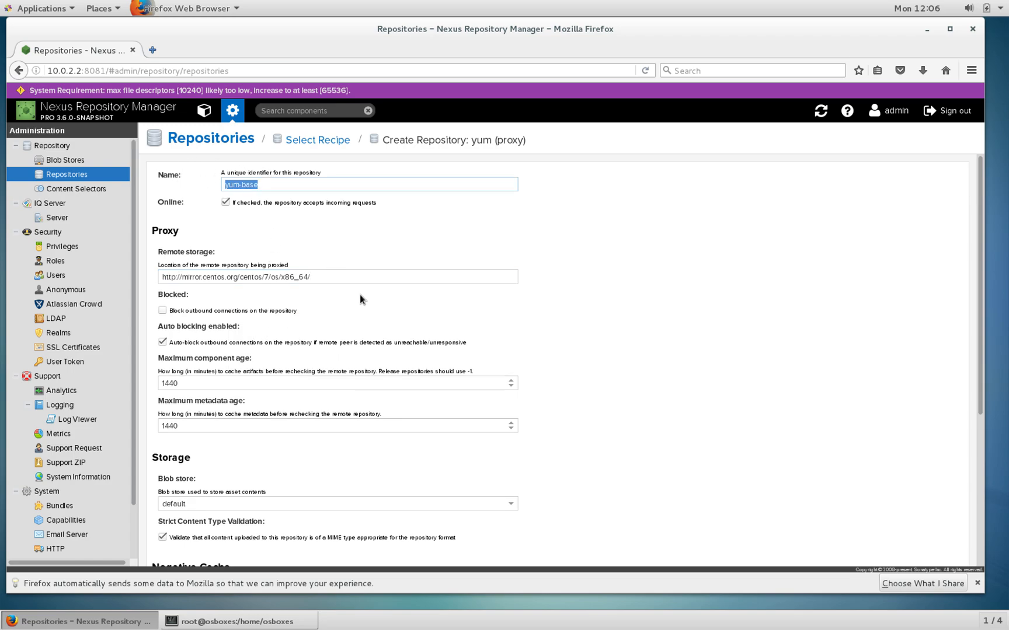
left_click_drag(326, 282, 140, 275)
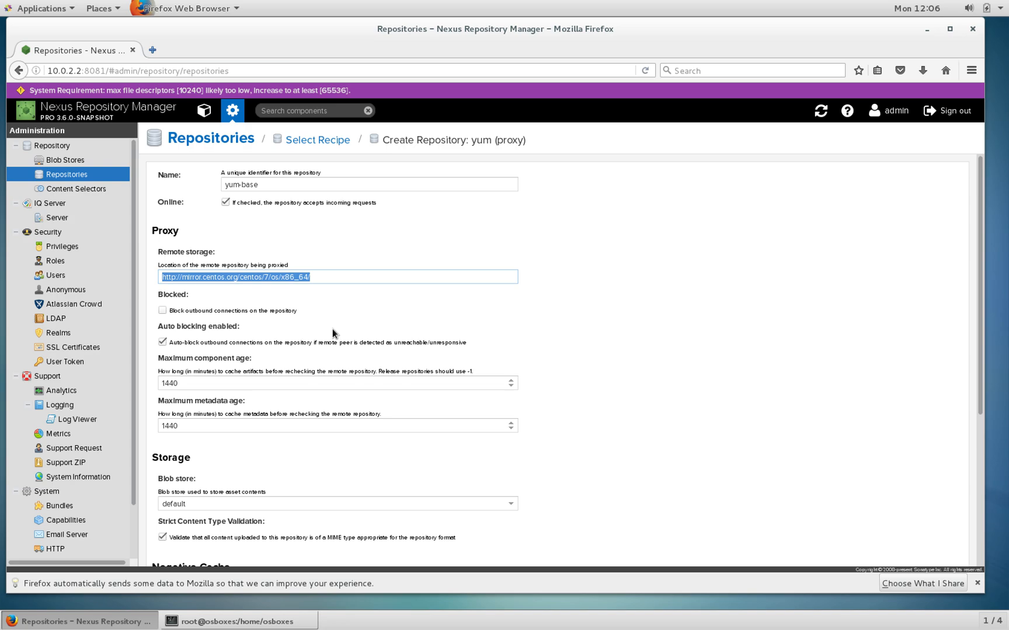
scroll(333, 328, "down", 3)
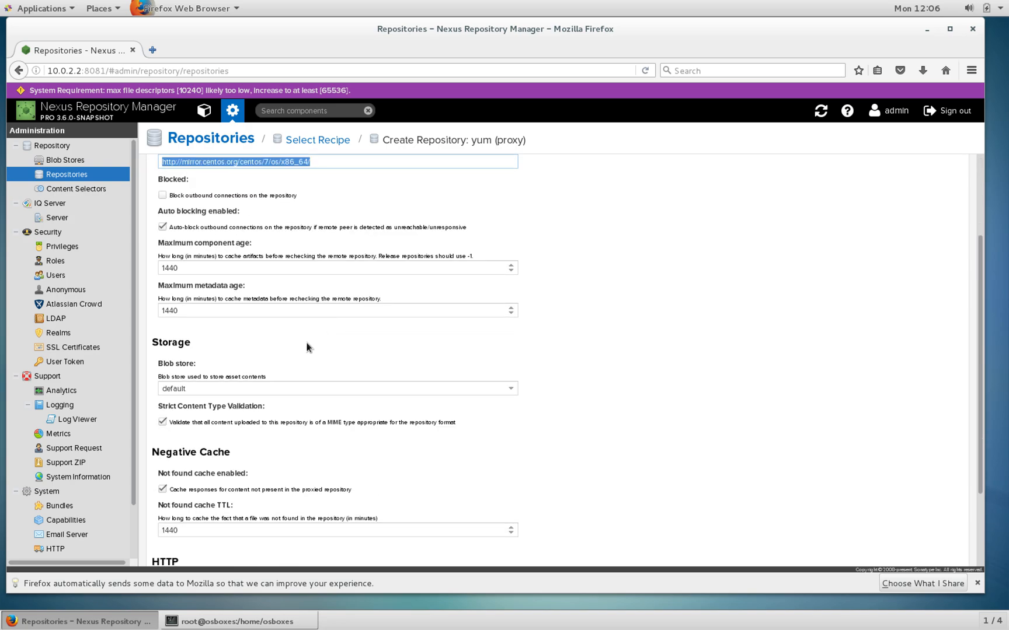
scroll(288, 357, "down", 2)
scroll(275, 422, "down", 1)
scroll(237, 473, "down", 1)
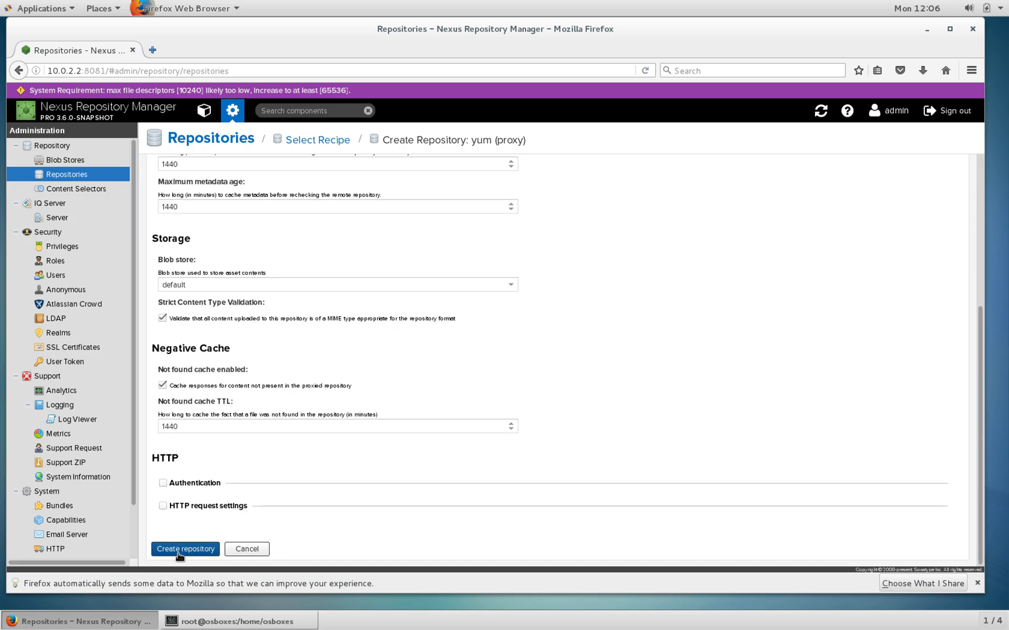
left_click(180, 551)
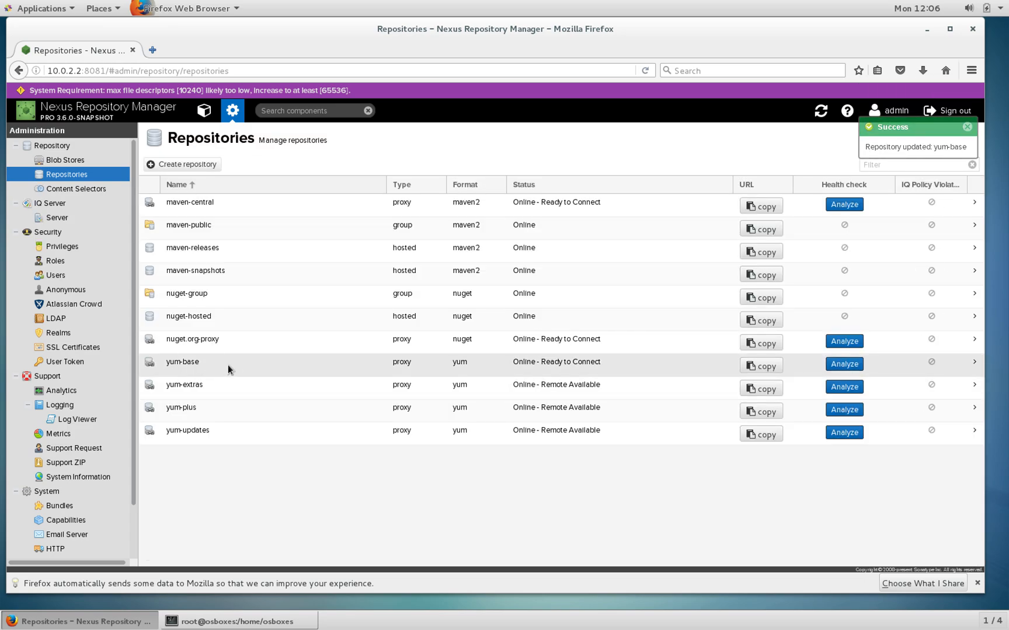
left_click(162, 390)
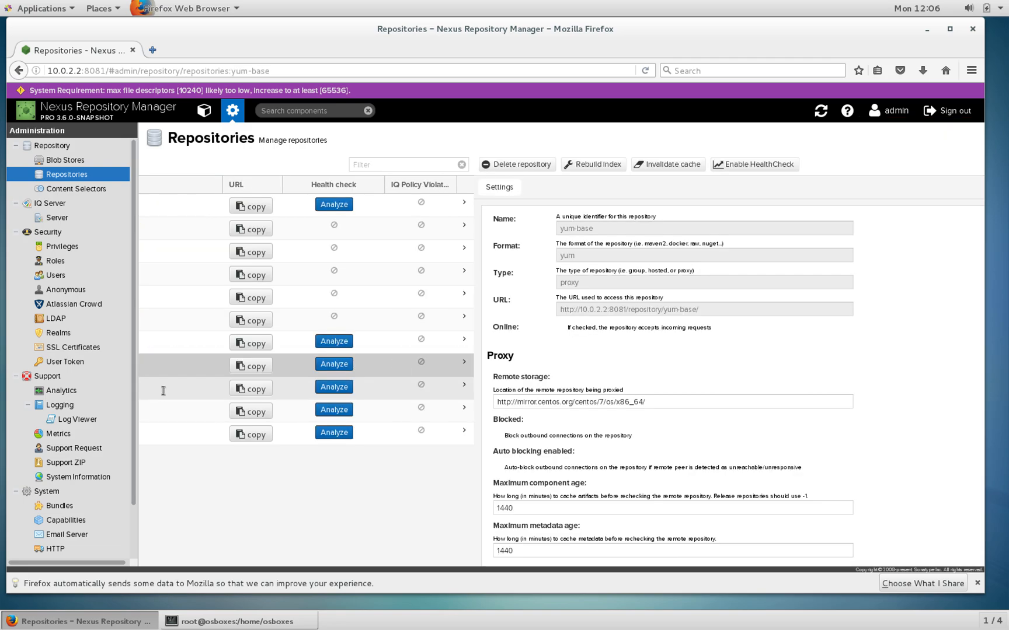
left_click(243, 621)
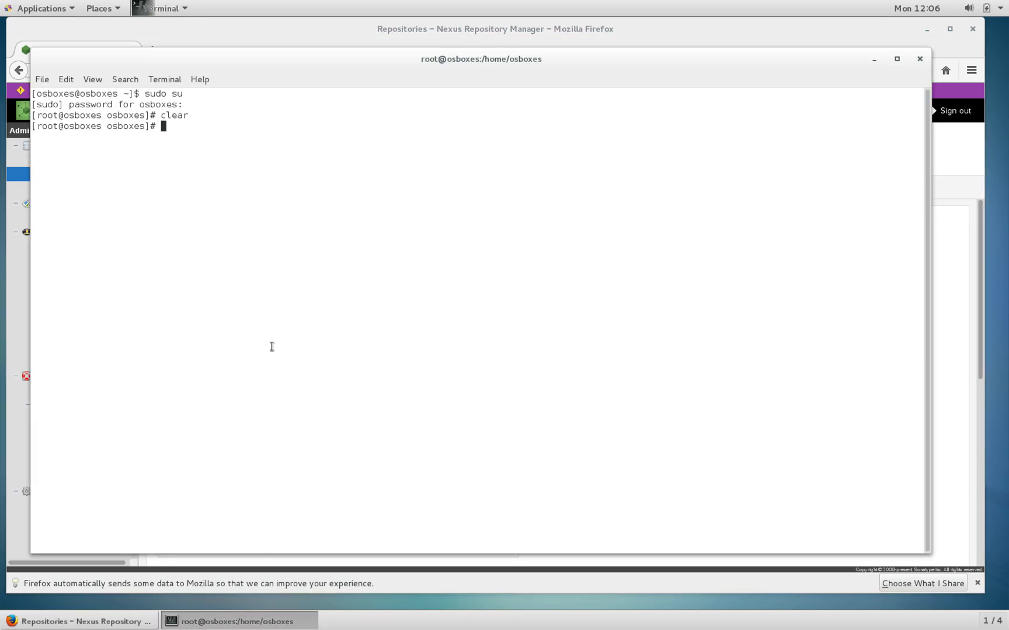
type("cd /")
type("et")
type("c/")
type("yum.r")
Step: Change to /etc/yum.repos.d, list its single file and open nexus.repo in vi
key("Tab")
key("Return")
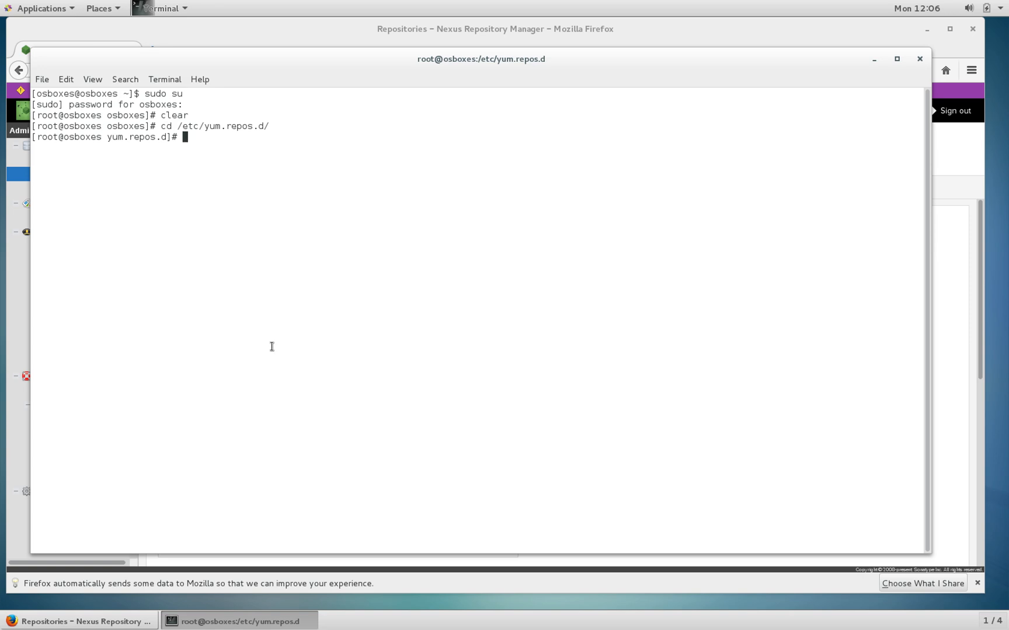
type("ls")
key("Return")
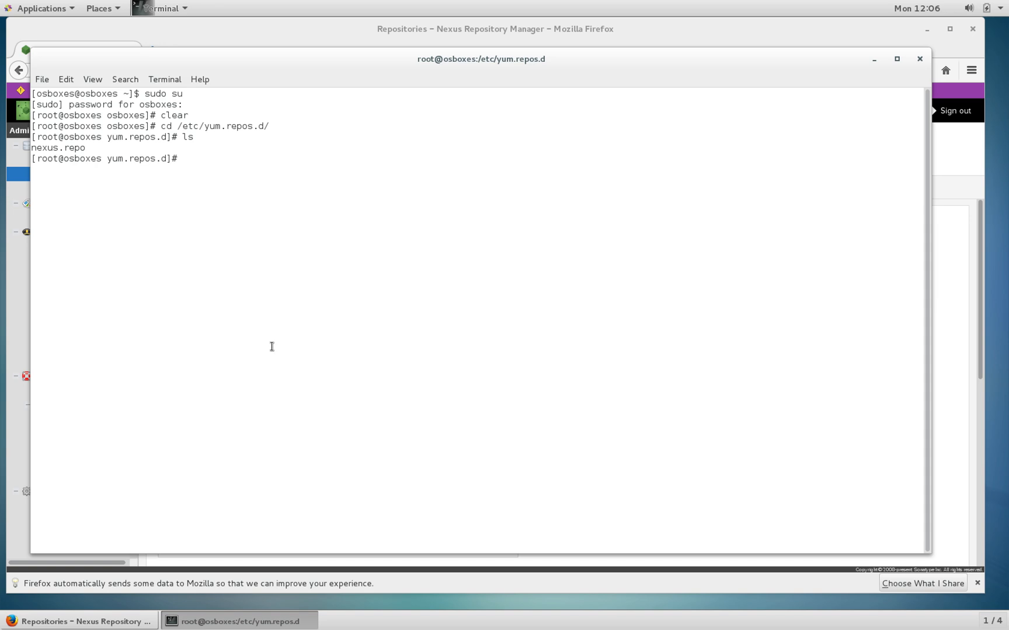
type("vi nexu")
key("Tab")
key("Return")
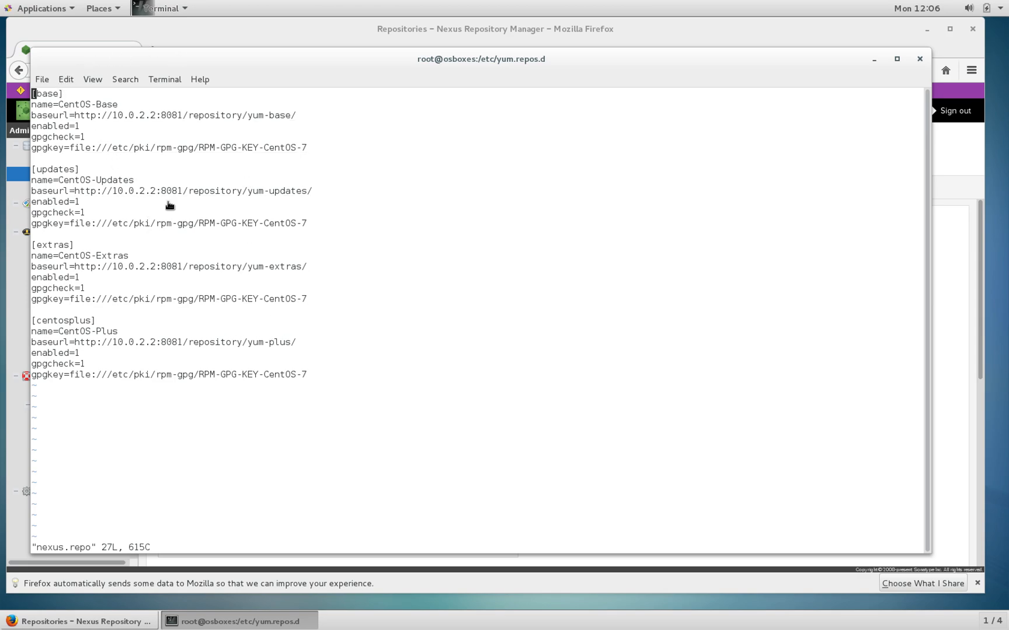
Step: Review the base section's yum-base baseurl at 10.0.2.2:8081 and quit vi without changes
left_click(77, 116)
left_click_drag(77, 116, 182, 115)
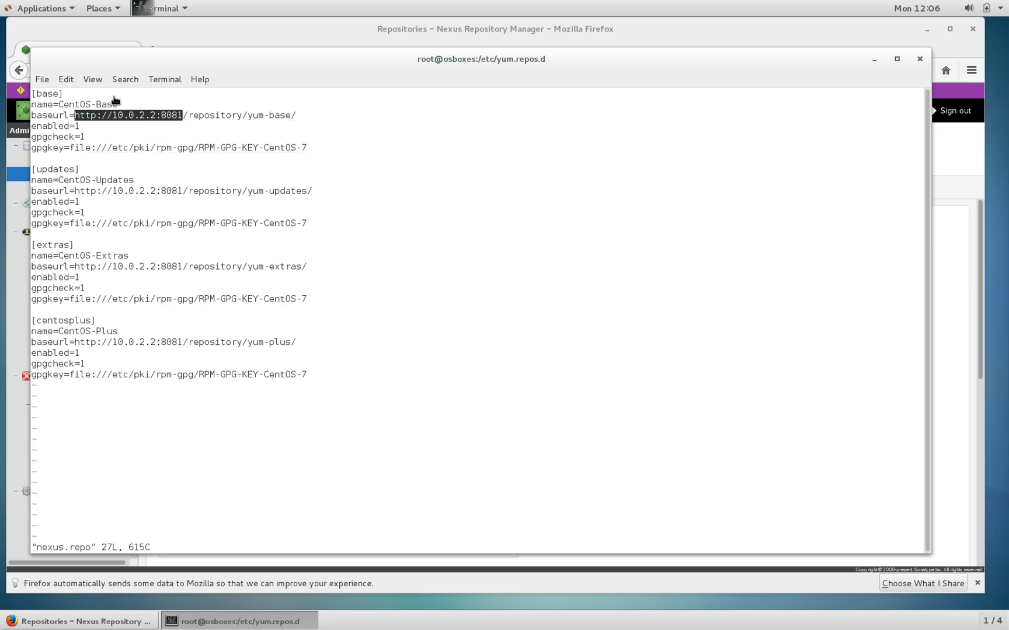
left_click_drag(317, 117, 76, 115)
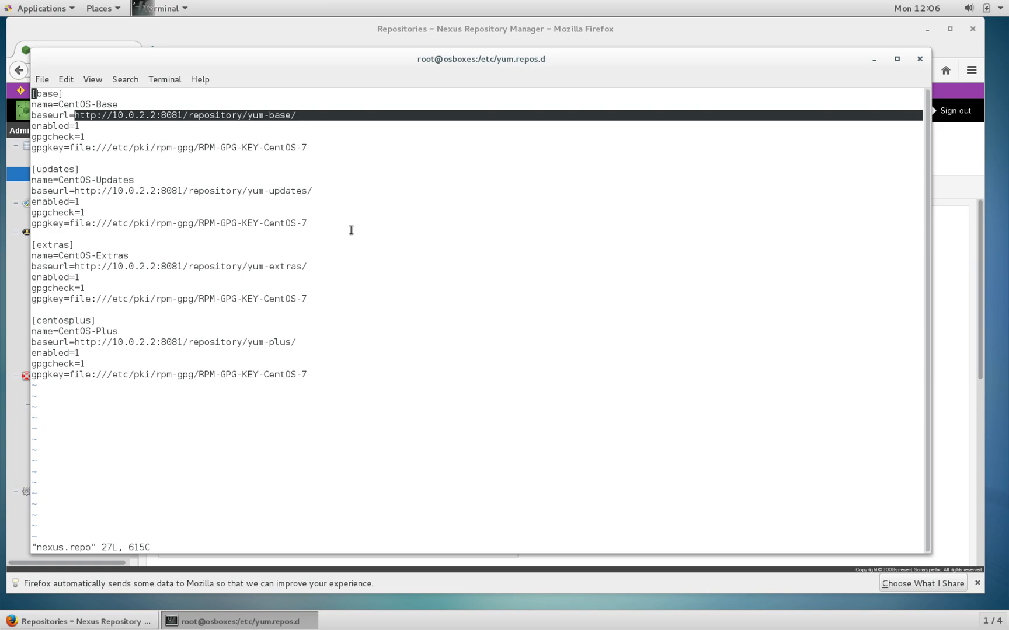
type(":")
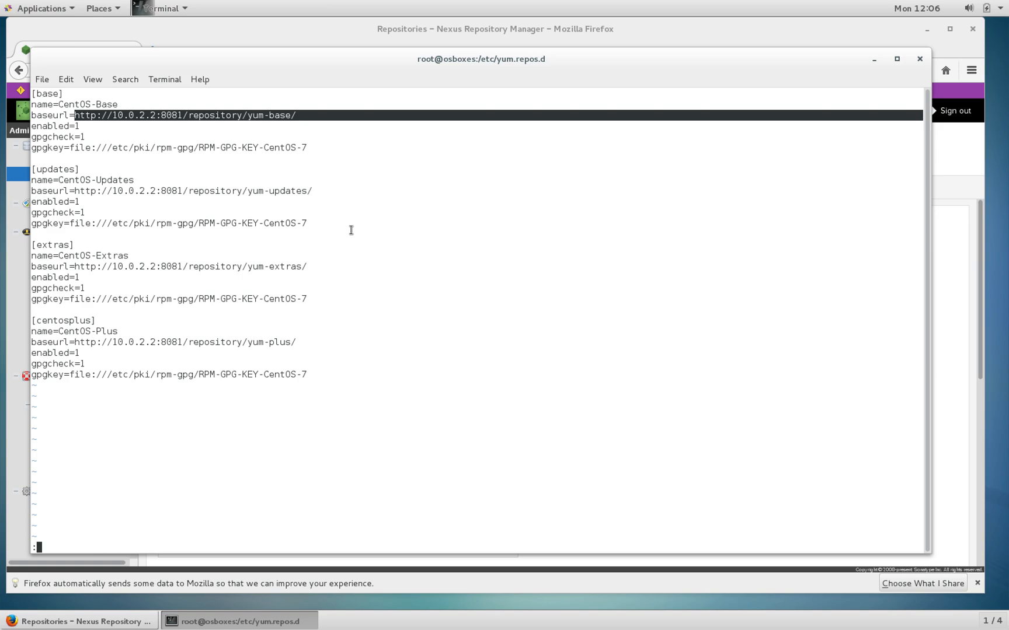
type("q")
key("Return")
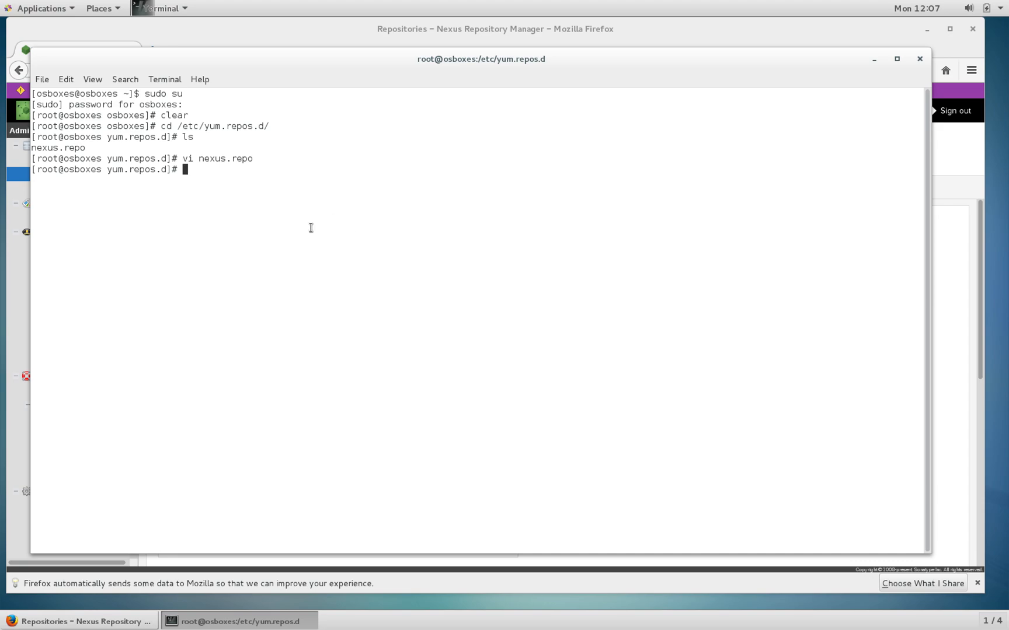
type("yum")
type(" install em")
type("acs")
Step: Install emacs and its eight dependencies with yum, confirming with y, then launch emacs
key("Return")
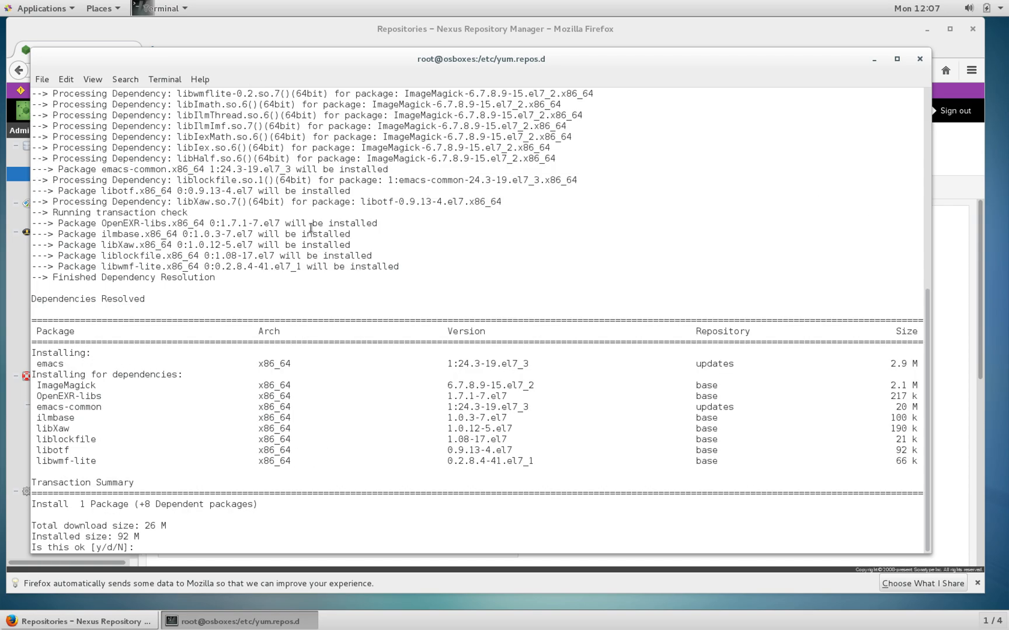
type("y")
key("Return")
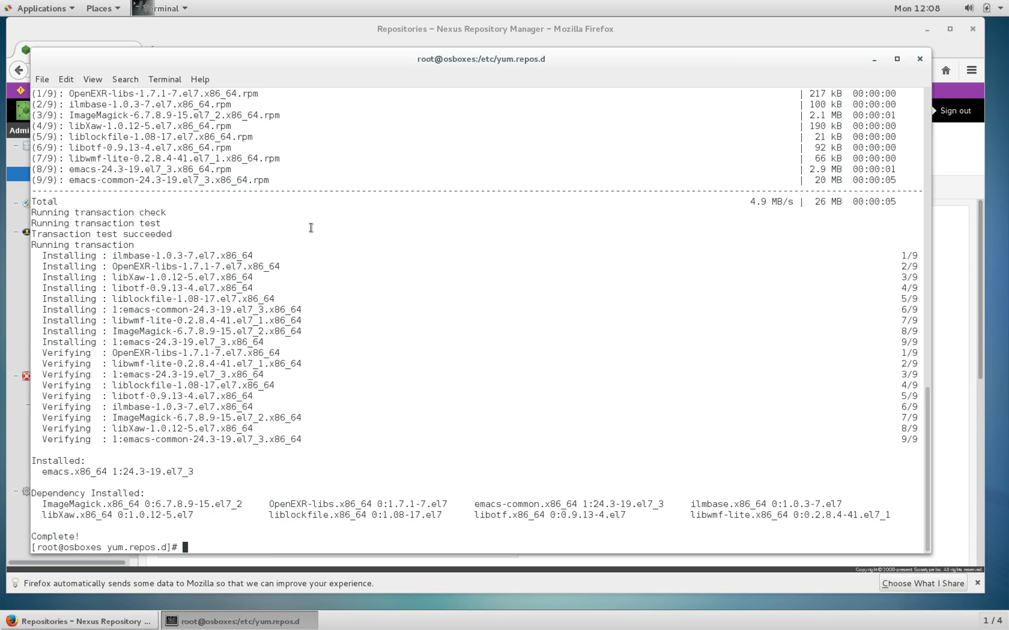
type("emacs")
key("Return")
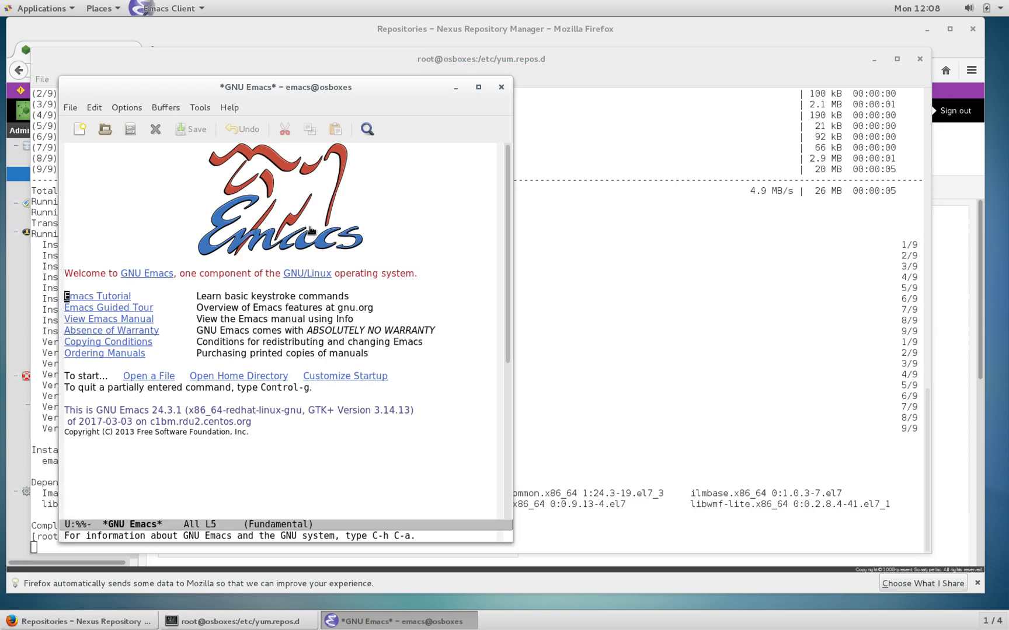
Step: Bring the Nexus browser window back in front of the Emacs welcome screen
left_click(122, 623)
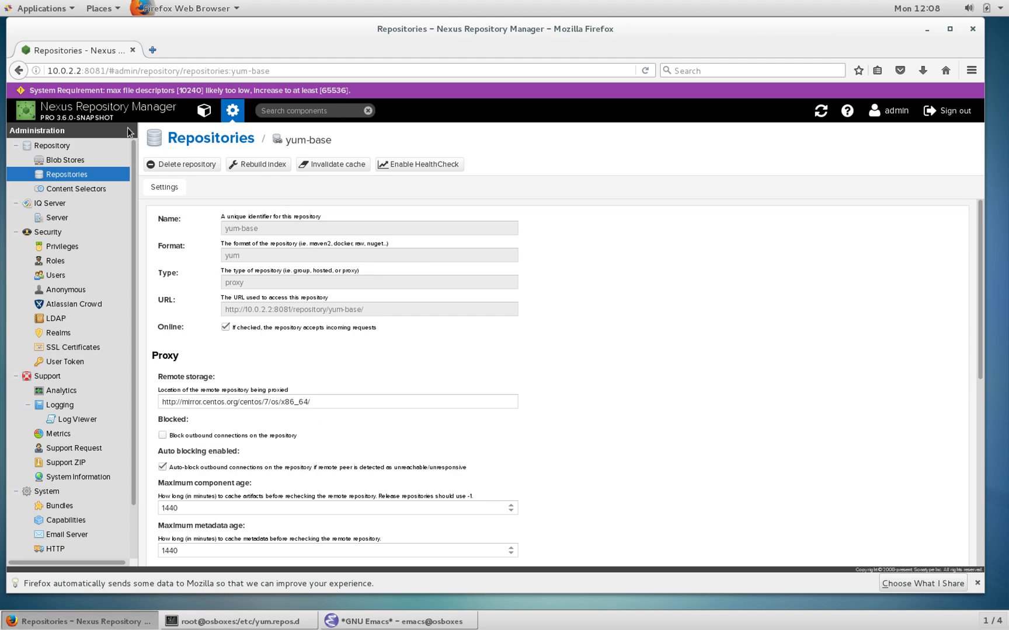
Step: Browse the cached assets of the yum-base repository
left_click(204, 111)
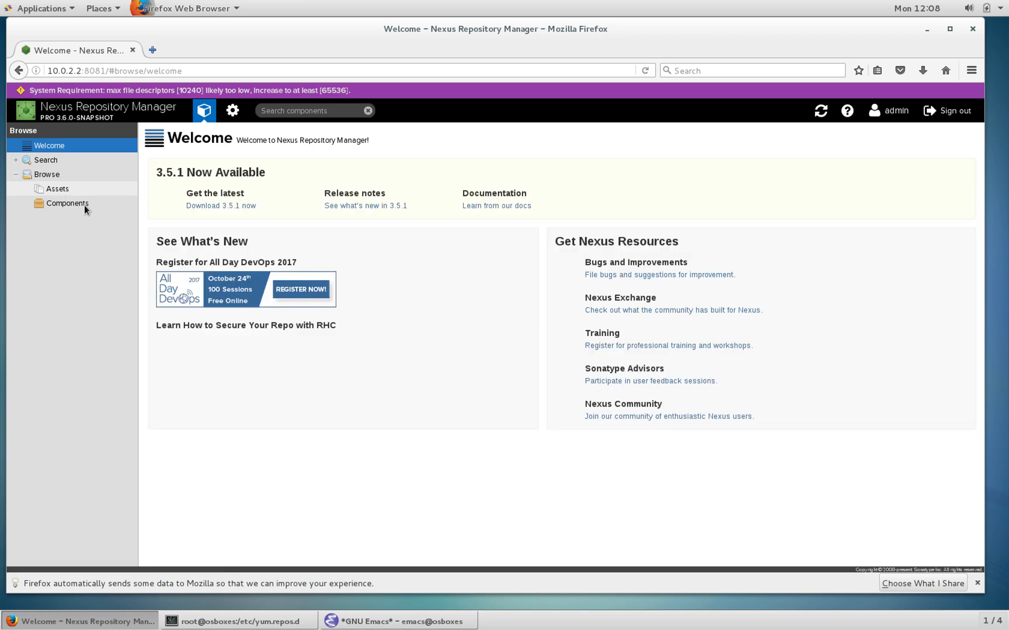
left_click(87, 190)
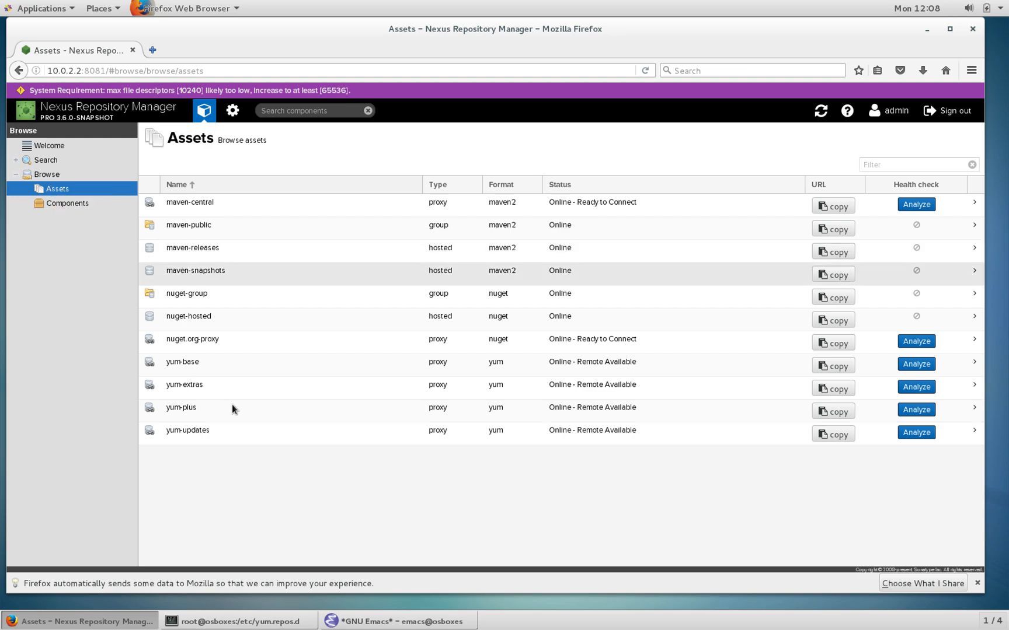
left_click(196, 369)
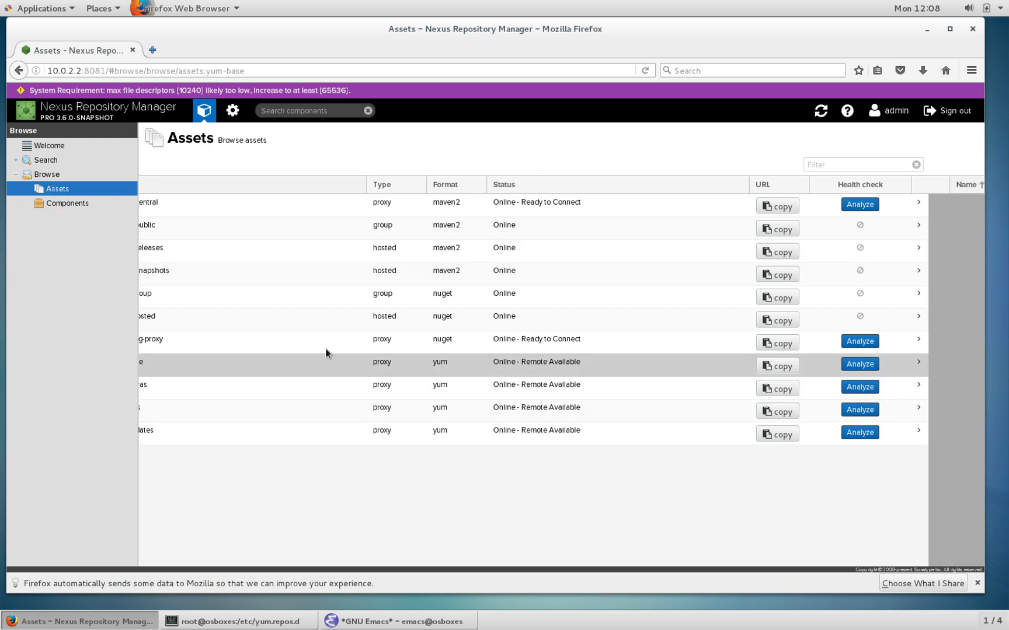